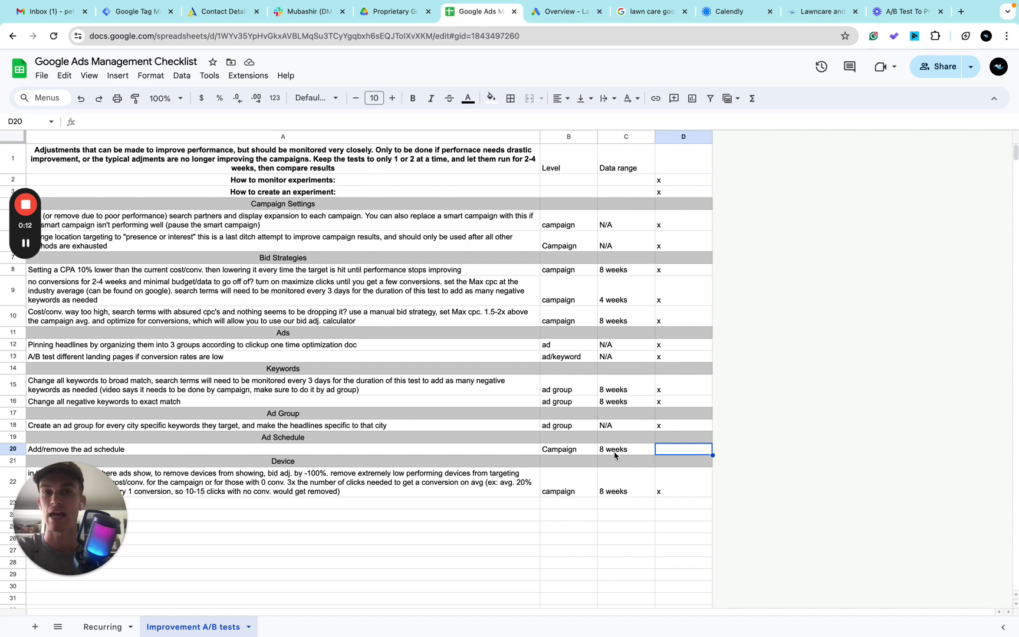
# Step: Switch to Google Ads and apply the custom date range Apr 21 – Jun 19, 2024 to the account overview
pyautogui.click(562, 11)
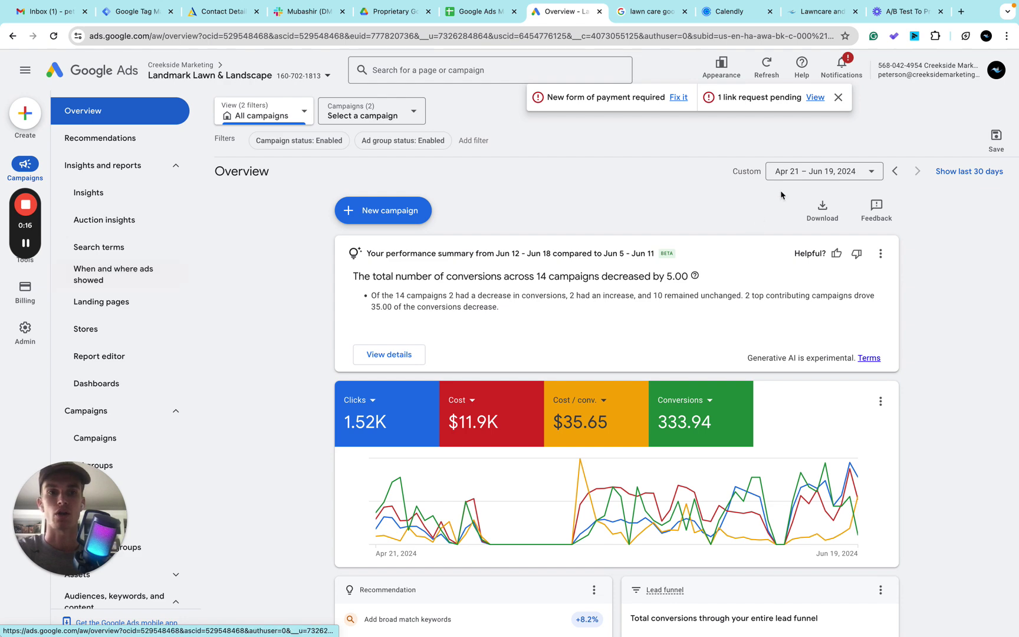
pyautogui.click(820, 176)
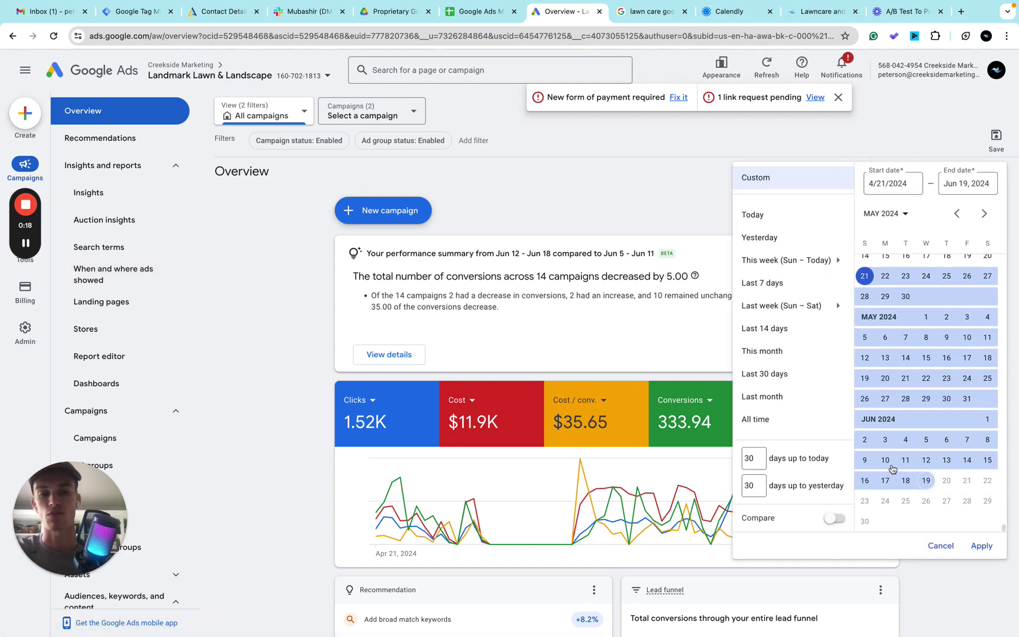
pyautogui.click(982, 547)
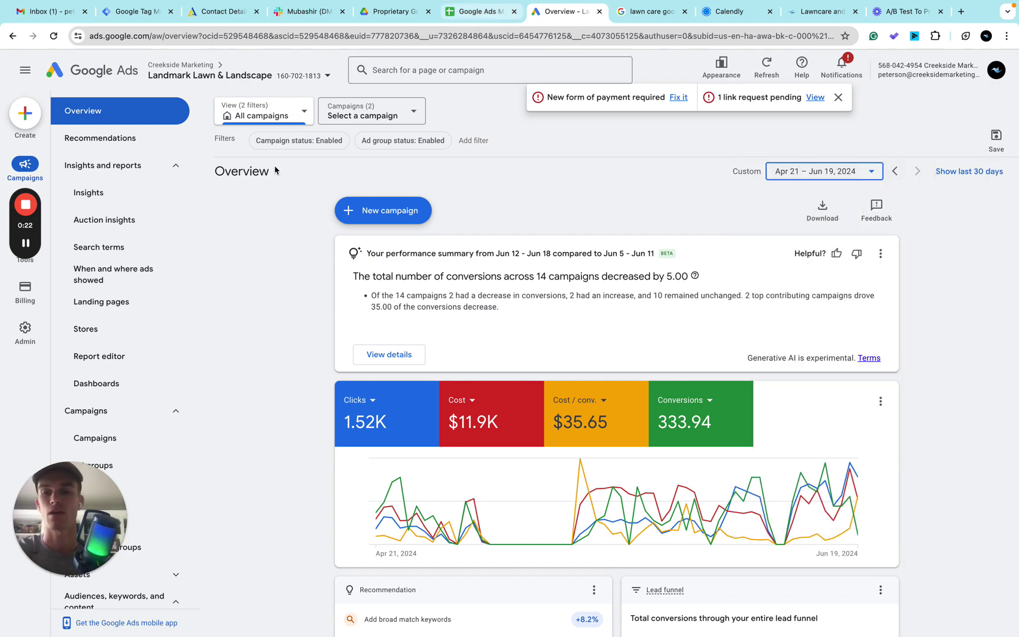
# Step: Open the report on when ads showed and limit it to the 2024 Landmark MOWING ONLY TN campaign
pyautogui.click(112, 279)
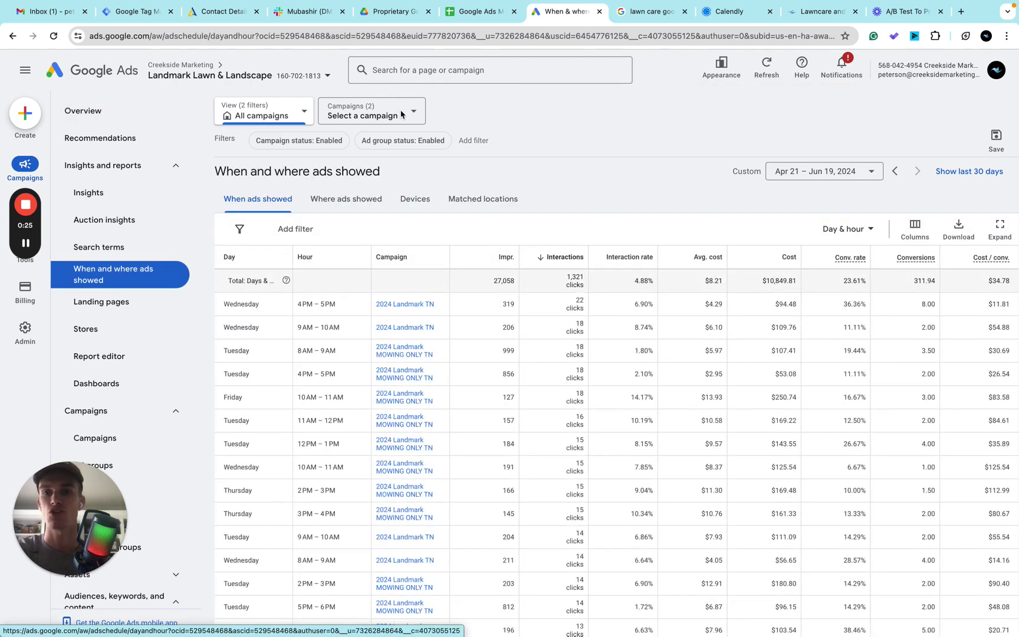
pyautogui.click(402, 114)
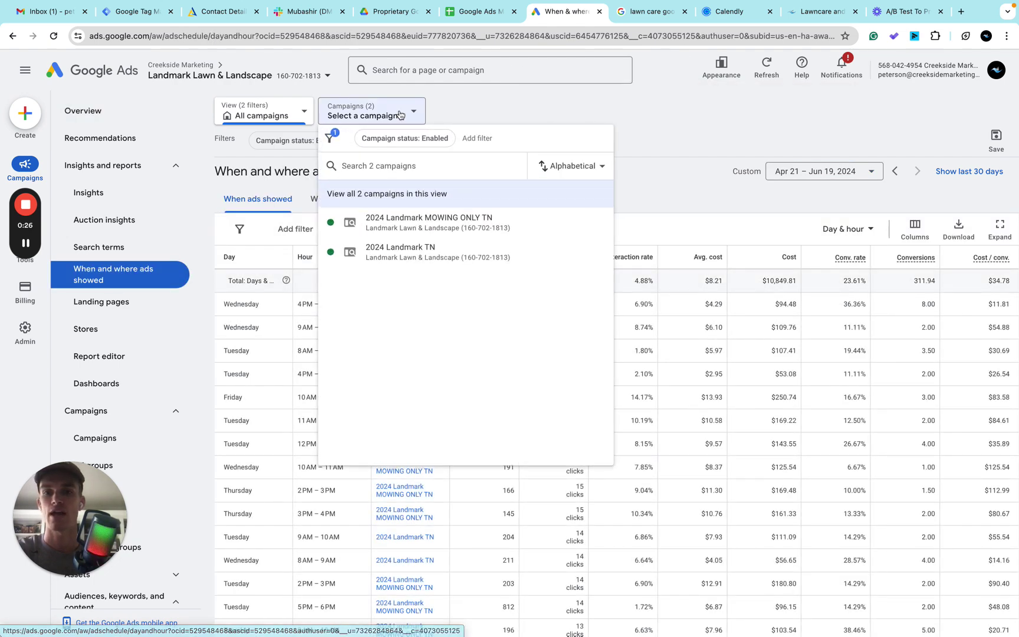
pyautogui.click(441, 230)
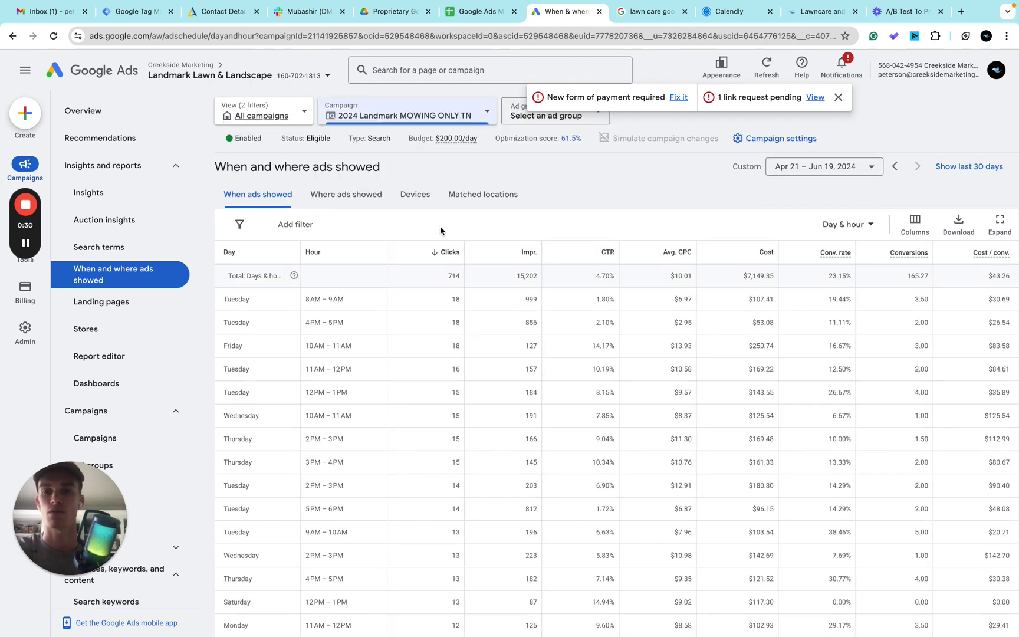
# Step: Break the report down by day and limit it to the 2024 Landmark MOWING ONLY TN campaign again
pyautogui.click(850, 225)
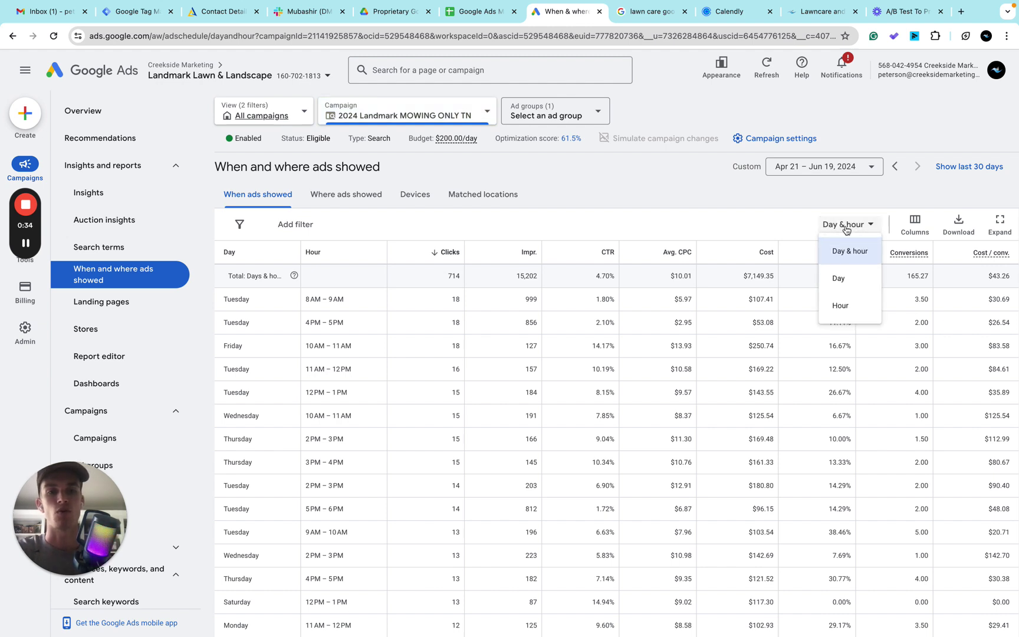
pyautogui.click(851, 286)
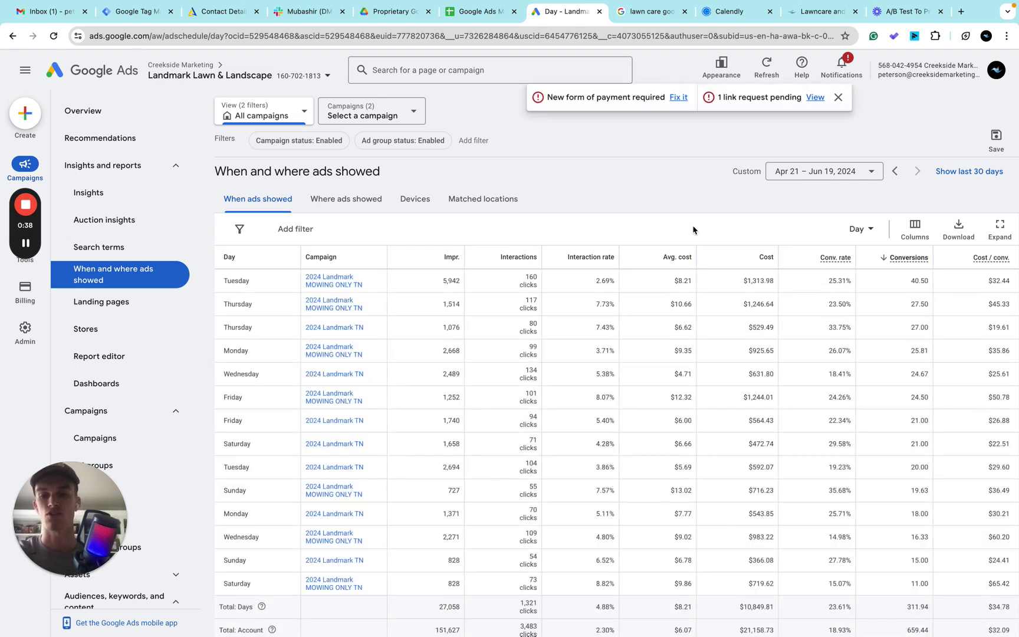
pyautogui.click(389, 112)
pyautogui.click(439, 222)
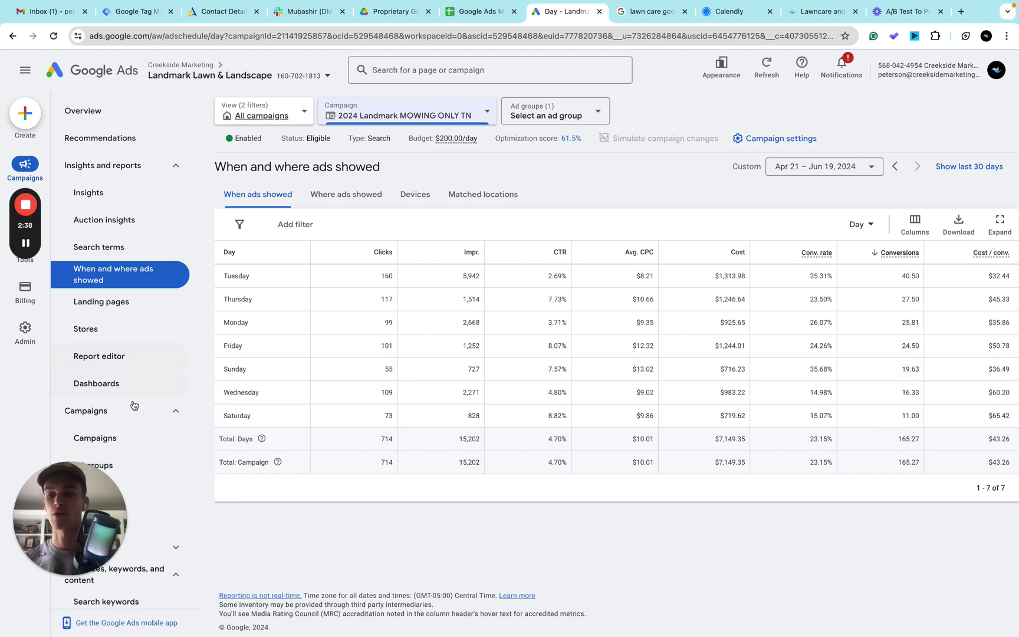
# Step: Open the campaign's ad schedule for editing and view the day options for the 7:00 AM to 9:00 AM slot
pyautogui.scroll(-2, 134, 396)
pyautogui.scroll(-1, 136, 409)
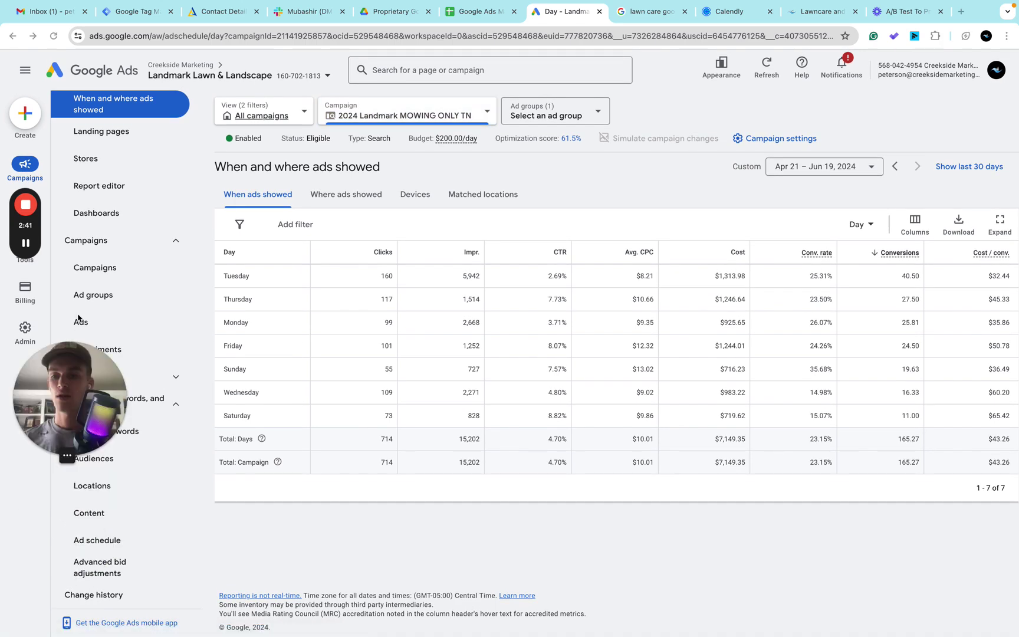
pyautogui.click(118, 541)
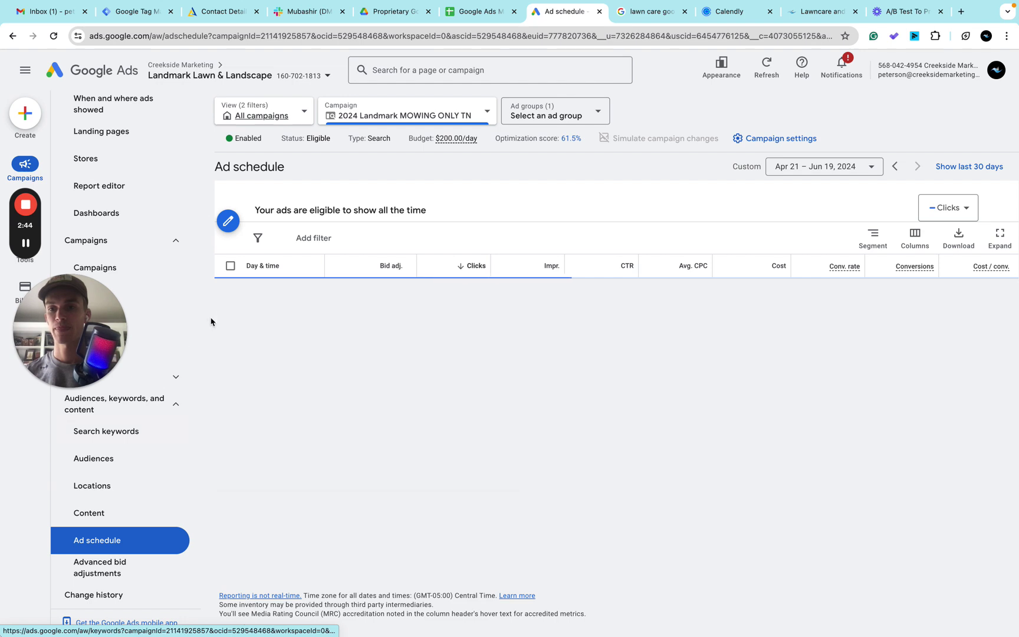
pyautogui.click(228, 434)
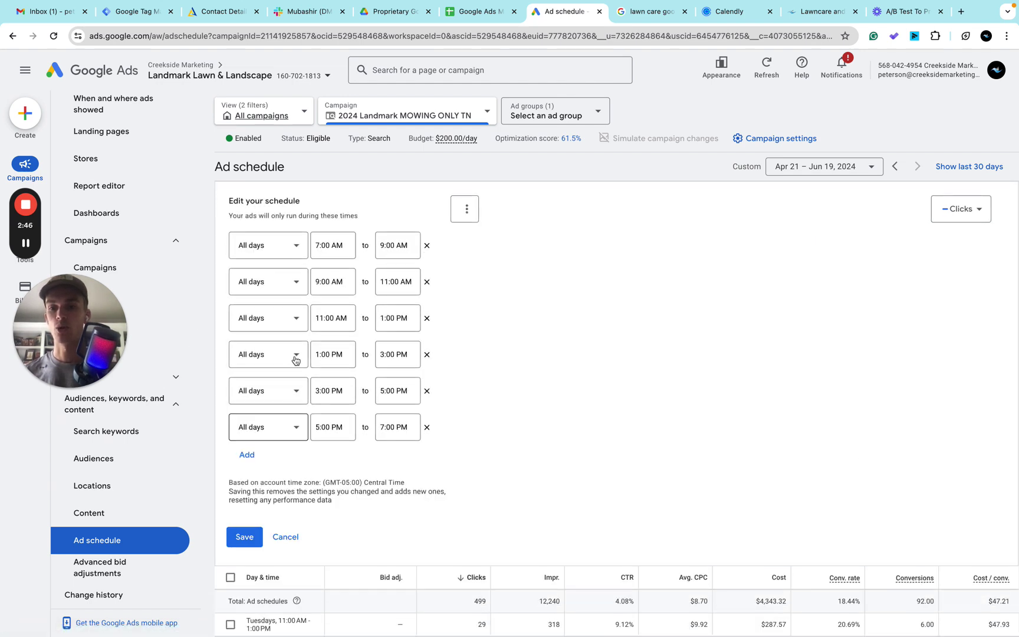
pyautogui.click(252, 243)
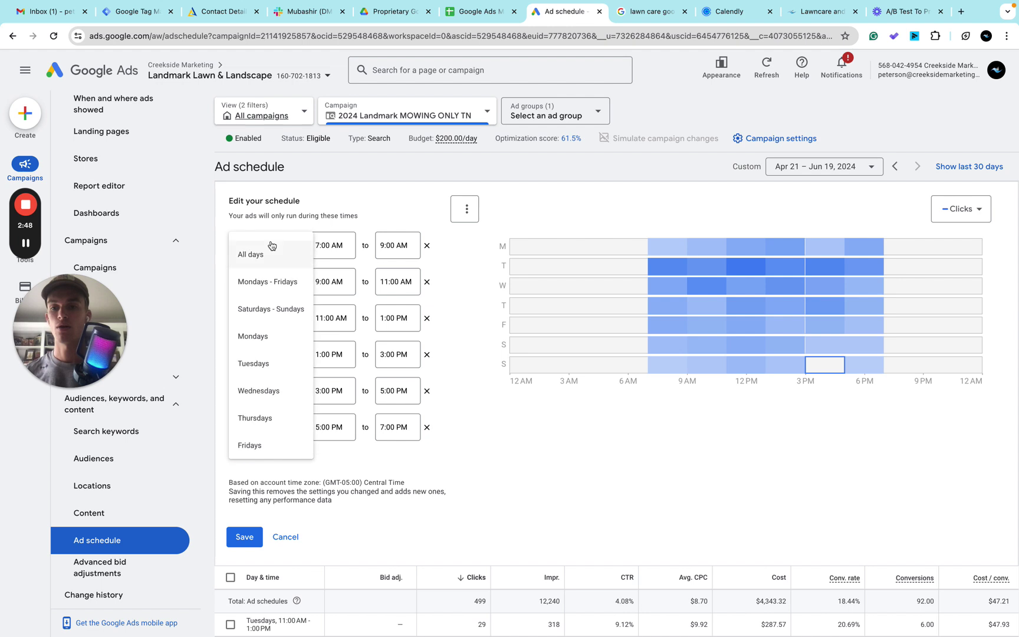
pyautogui.scroll(-2, 268, 407)
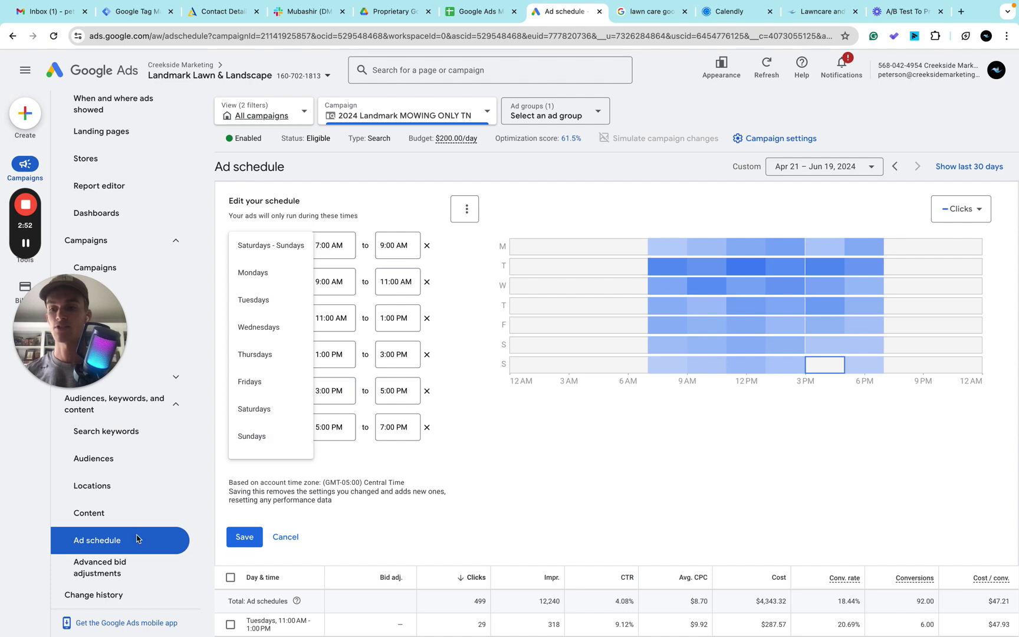
# Step: Return to the campaign's report on when ads showed, break it down by hour and review the hourly rows
pyautogui.scroll(3, 130, 466)
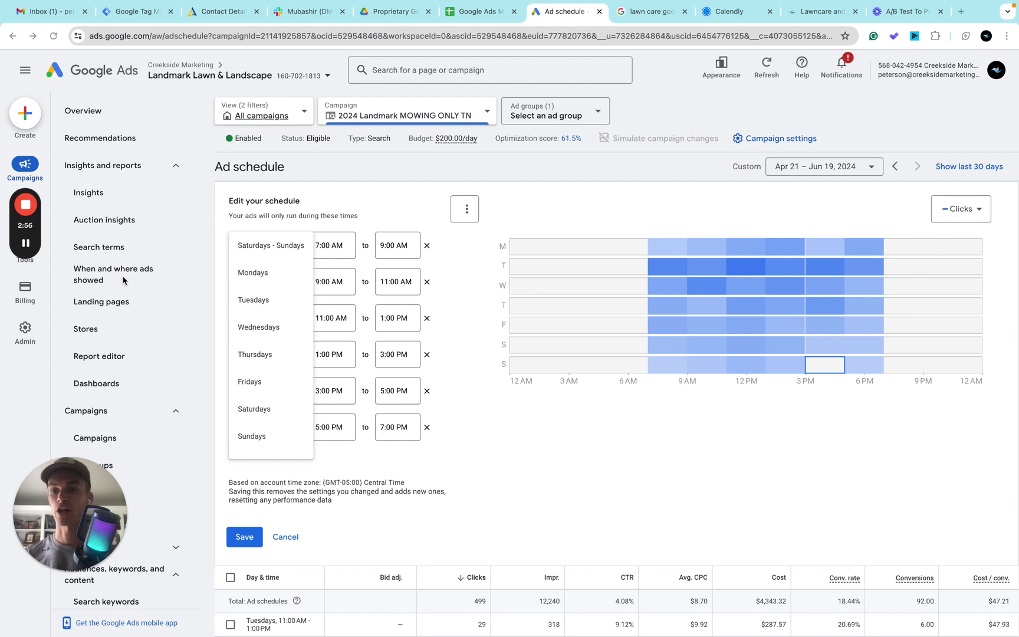
pyautogui.click(107, 273)
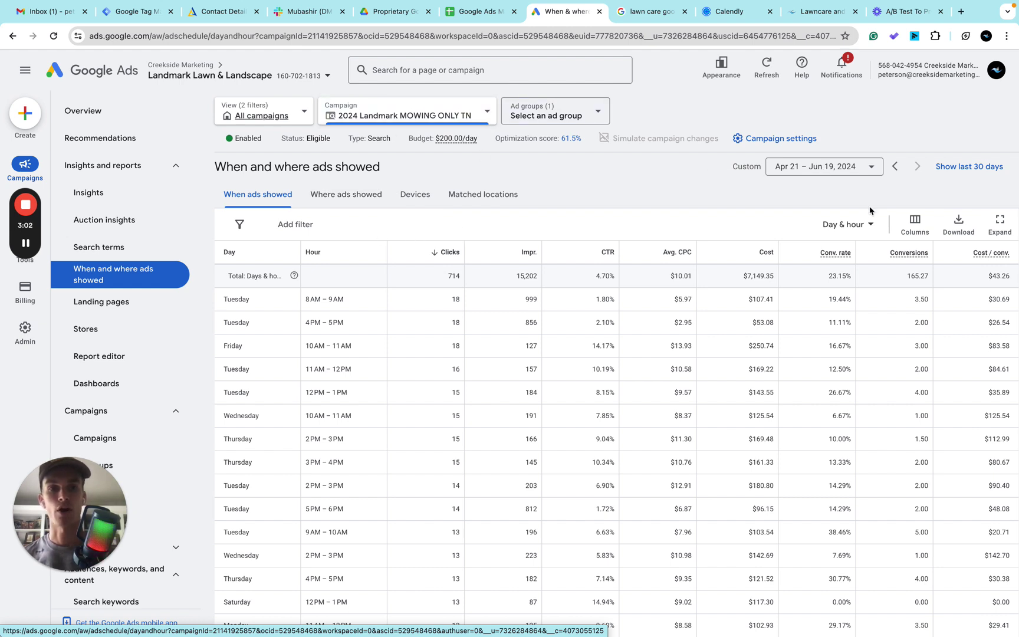
pyautogui.click(848, 224)
pyautogui.click(841, 305)
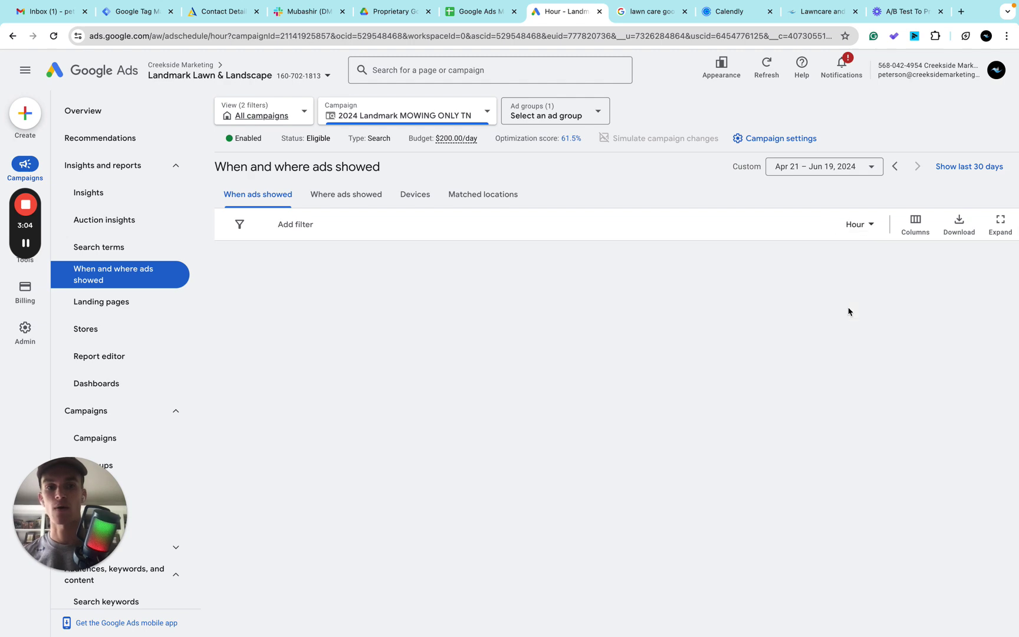
pyautogui.scroll(-1, 613, 324)
pyautogui.scroll(-1, 614, 324)
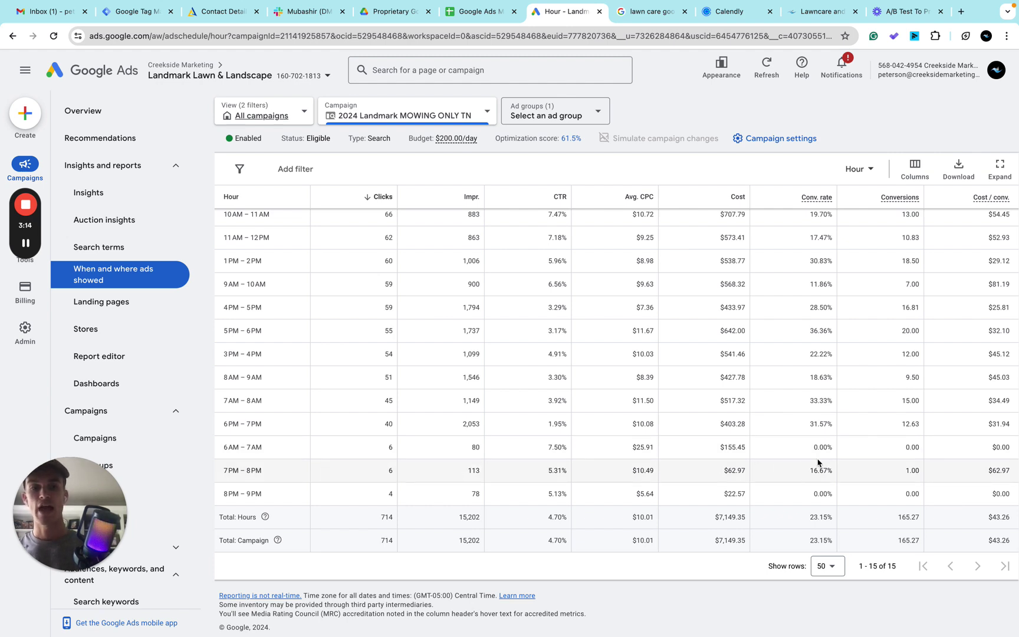
pyautogui.scroll(3, 847, 455)
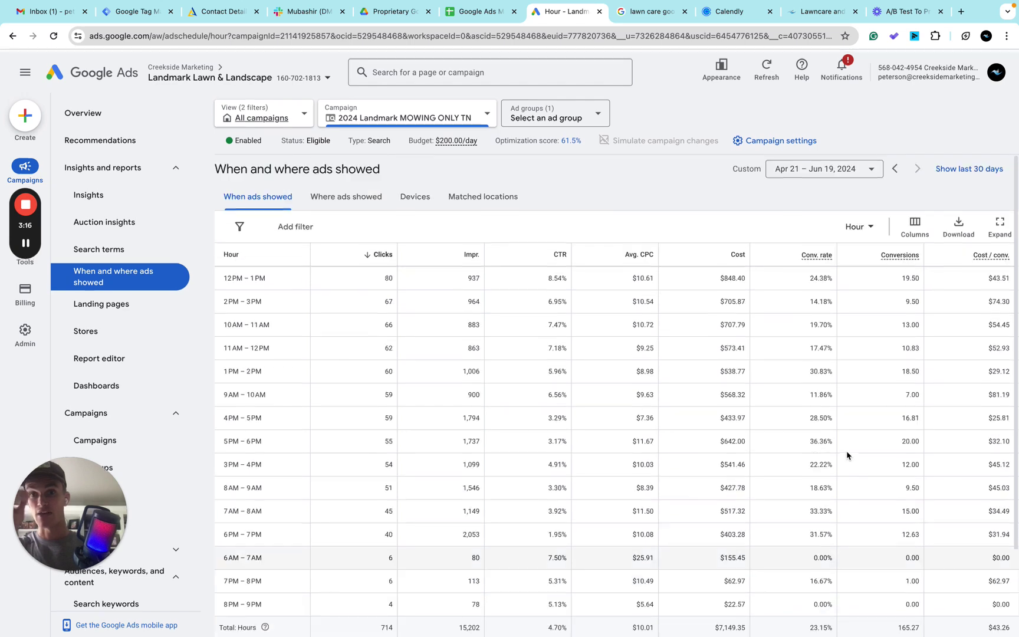
# Step: Sort the hourly report by conversions and compare the best and worst performing hours
pyautogui.click(885, 258)
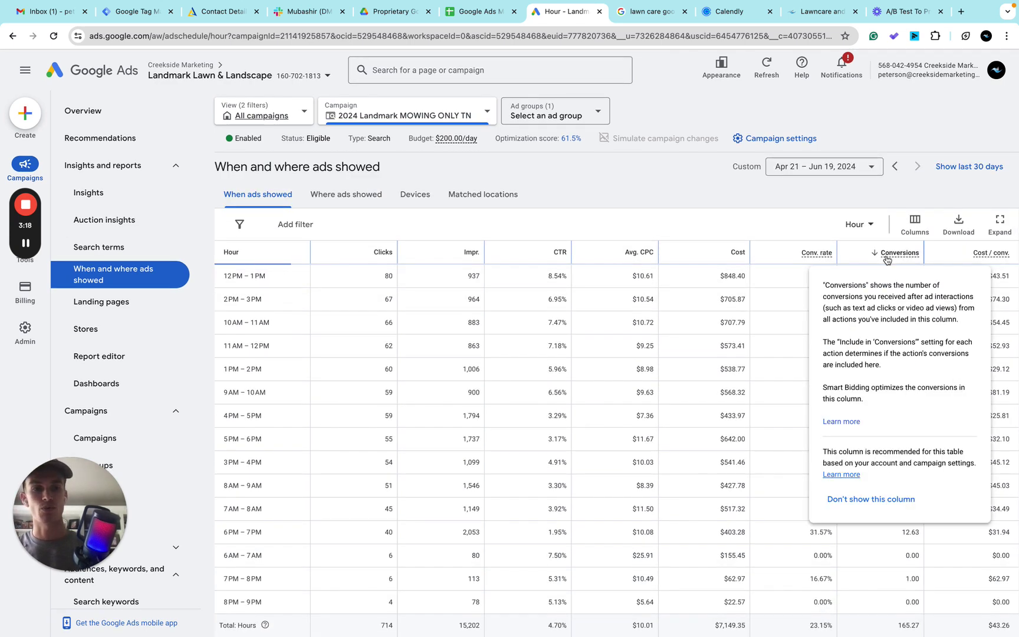
pyautogui.scroll(-3, 667, 469)
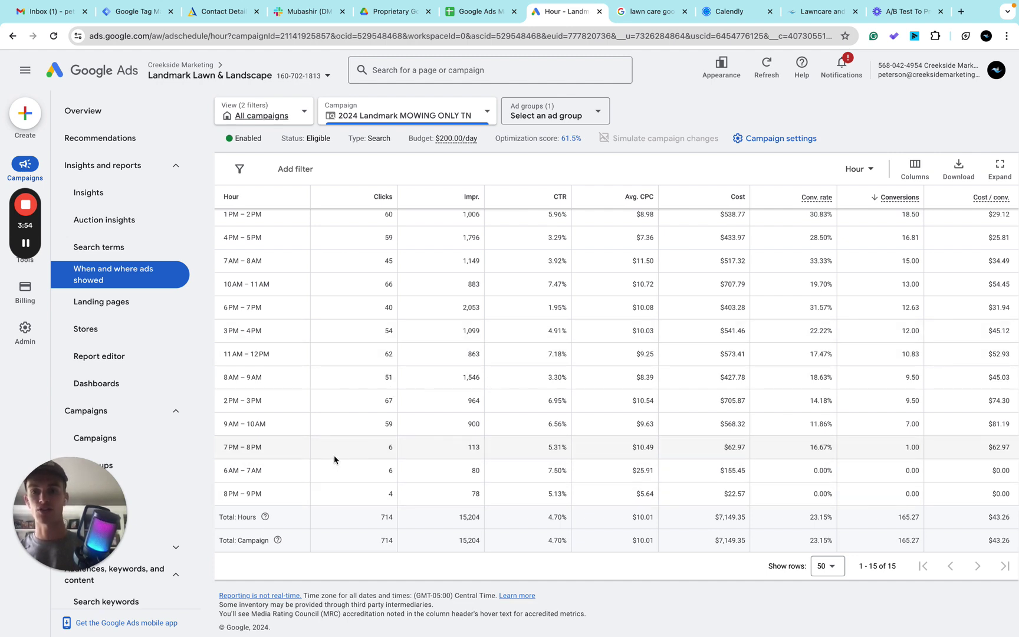
pyautogui.scroll(3, 377, 454)
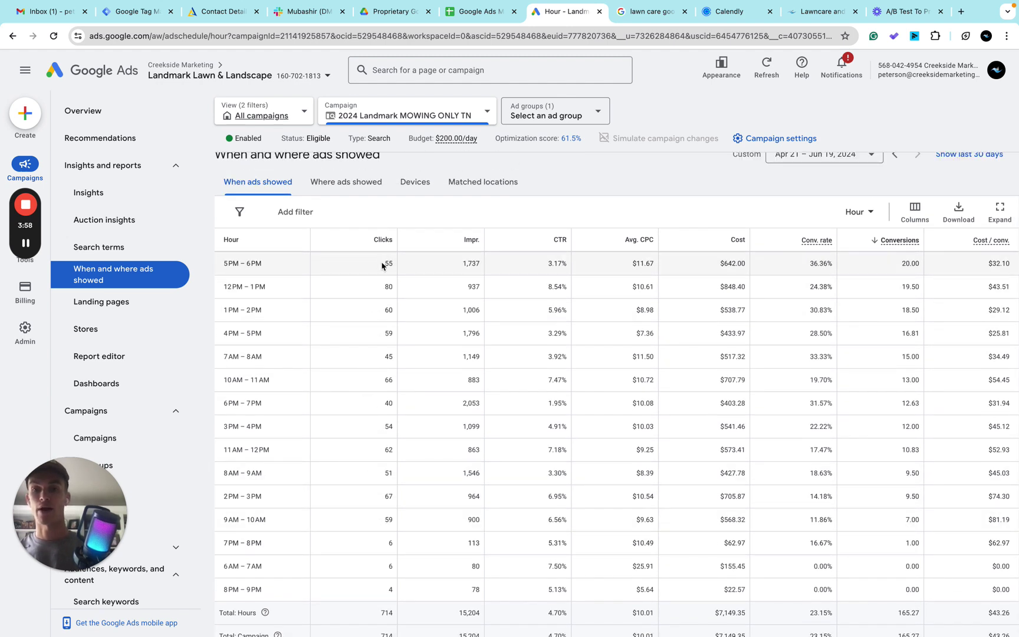
pyautogui.scroll(-3, 383, 523)
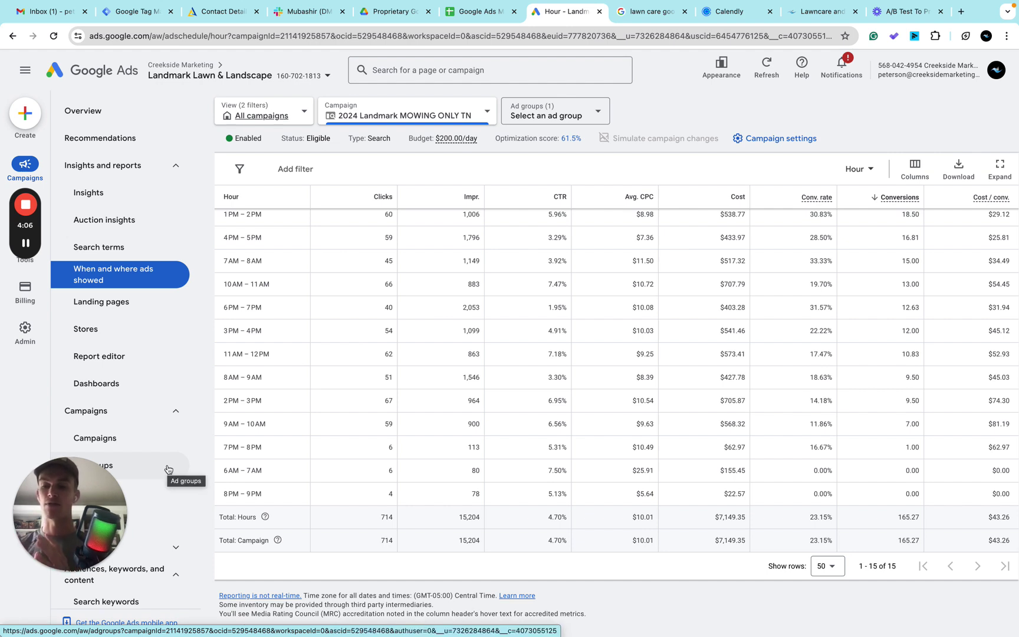
# Step: Reopen the campaign's ad schedule for editing and check the day options for the 5:00 PM to 7:00 PM slot
pyautogui.scroll(-3, 169, 470)
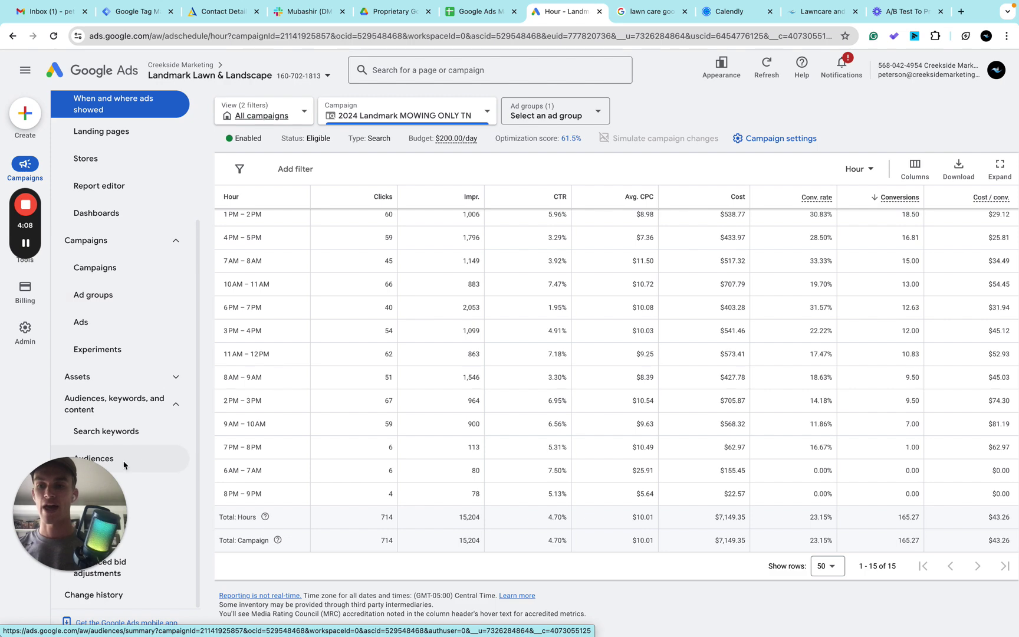
pyautogui.click(108, 540)
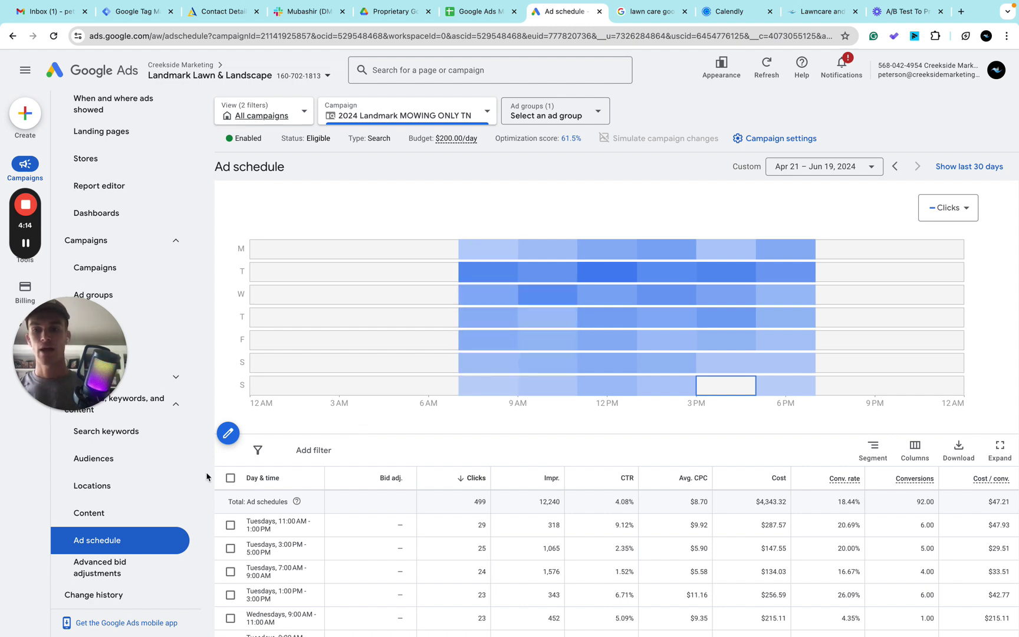
pyautogui.click(228, 434)
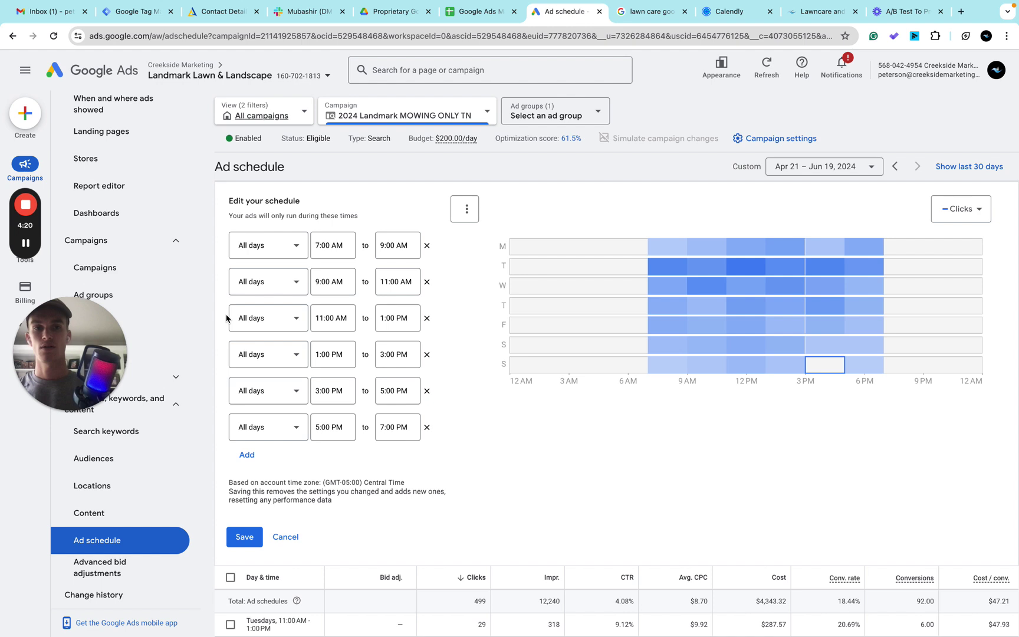
pyautogui.scroll(3, 164, 435)
pyautogui.scroll(-3, 164, 435)
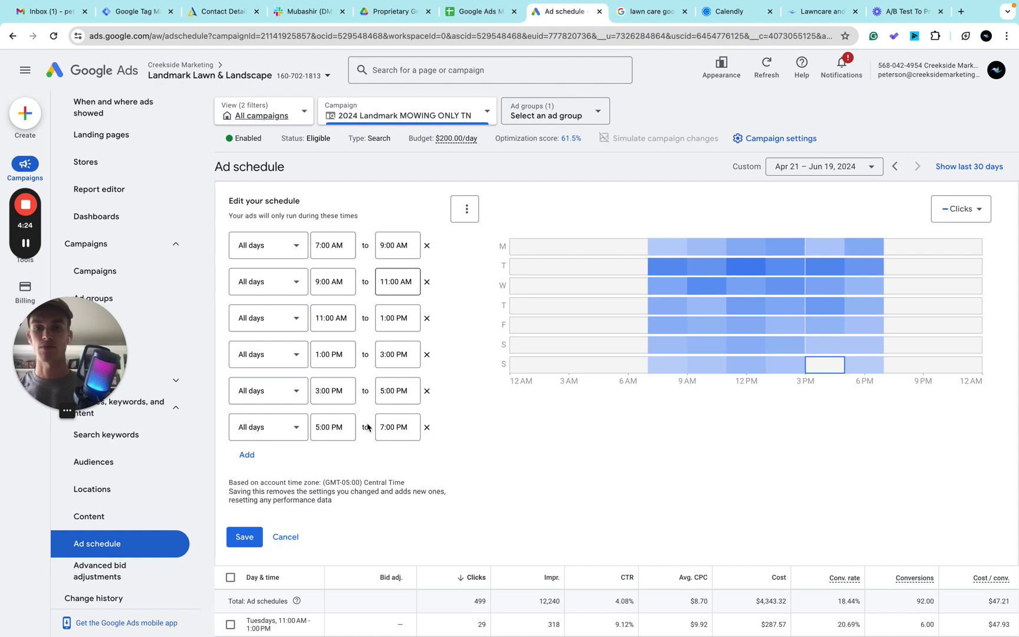
pyautogui.scroll(2, 120, 479)
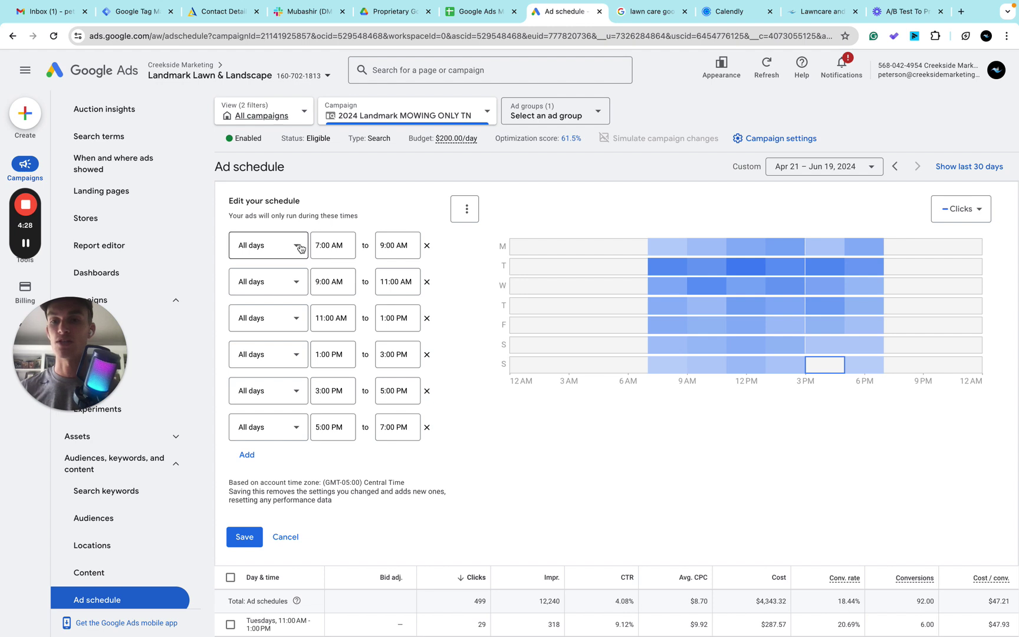
pyautogui.click(292, 429)
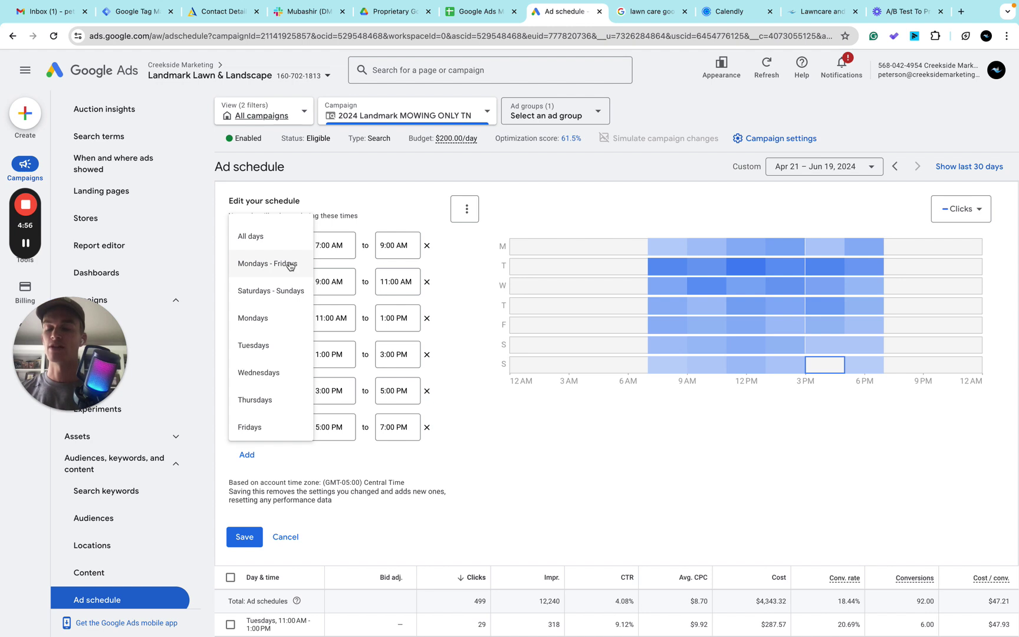
pyautogui.click(485, 455)
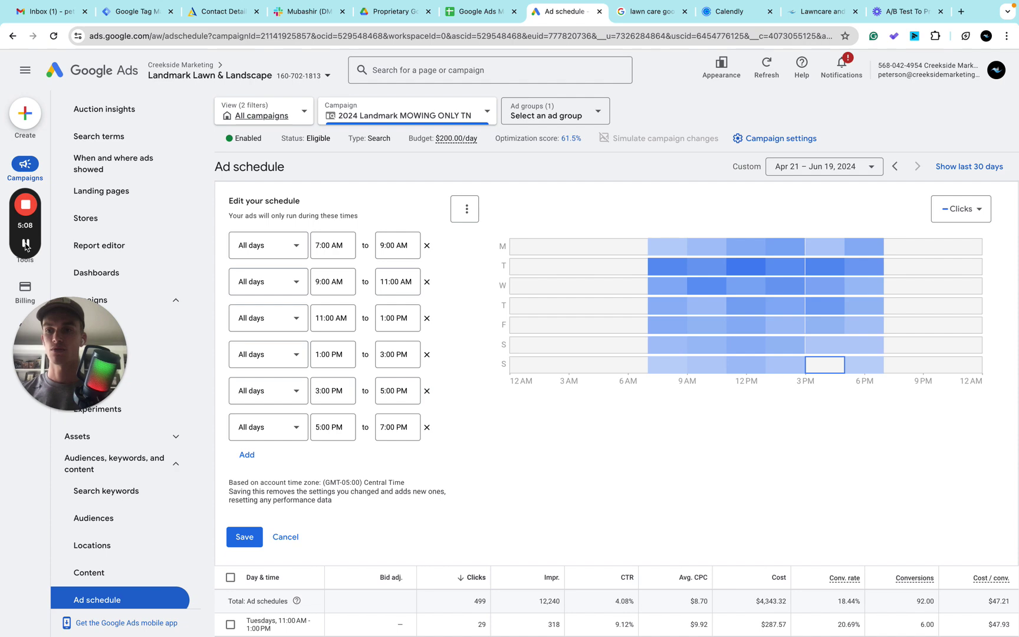
# Step: Review the schedule's time slots alongside the performance rows for each scheduled day and time
pyautogui.scroll(-1, 28, 248)
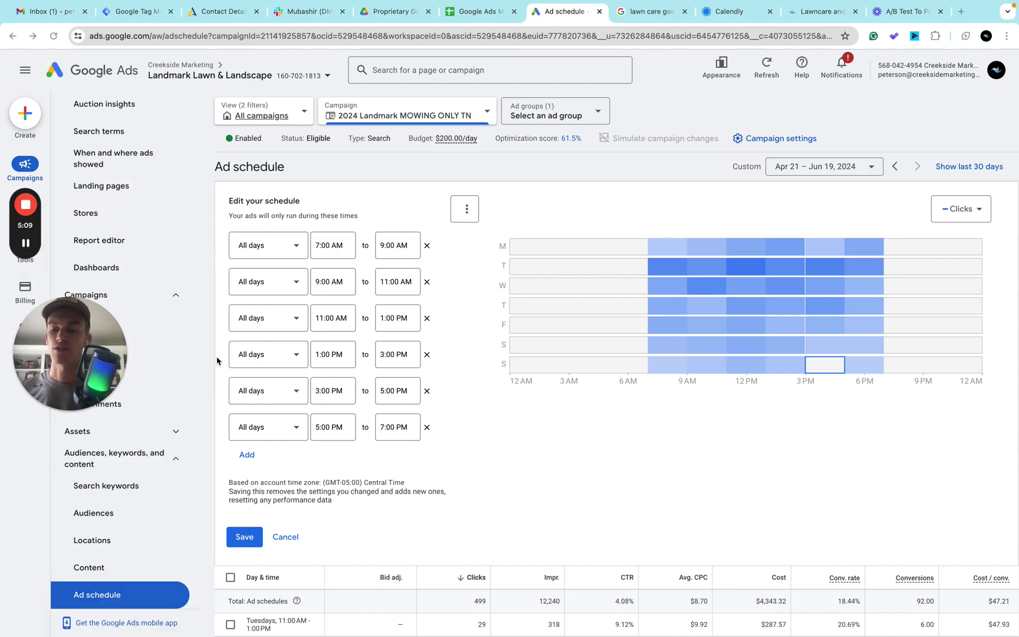
pyautogui.scroll(-3, 217, 361)
pyautogui.scroll(-1, 217, 361)
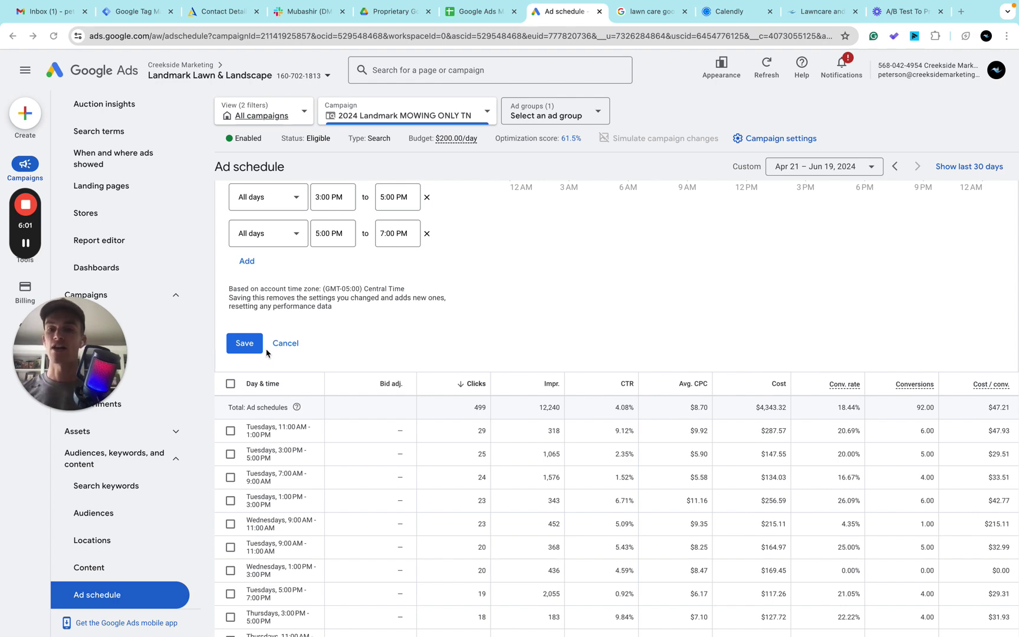
pyautogui.scroll(3, 372, 290)
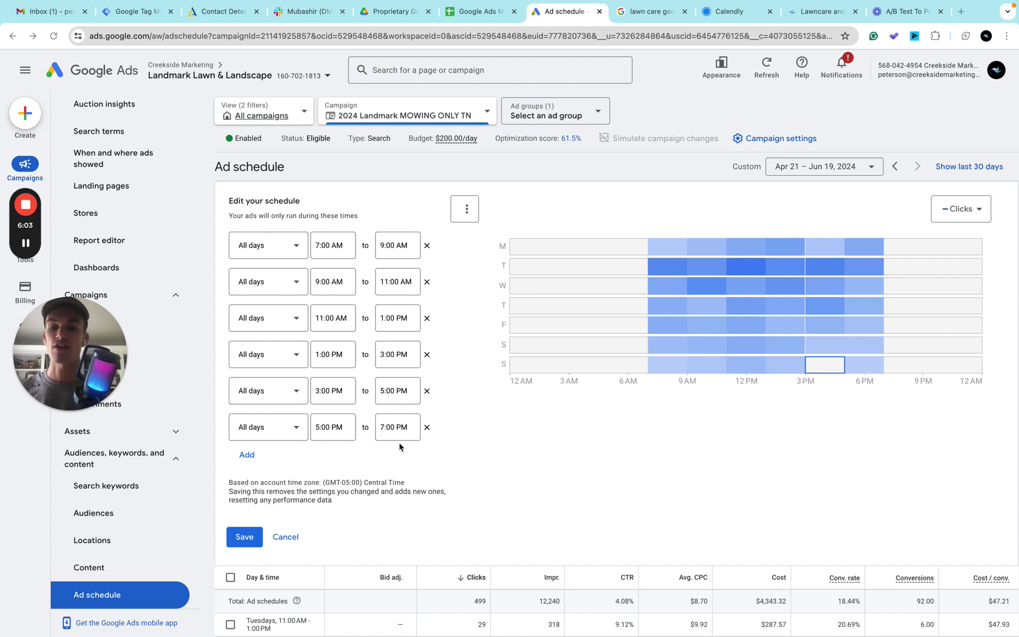